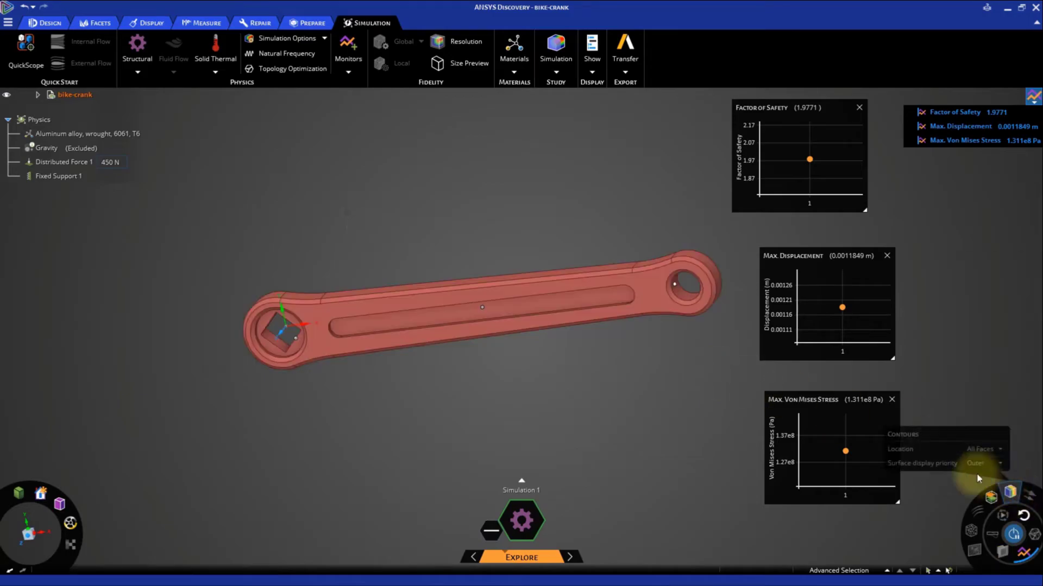
Measure the distance between the crank arm's front and back faces, and clear the selection
left_click(554, 291)
middle_click_drag(561, 370, 442, 431)
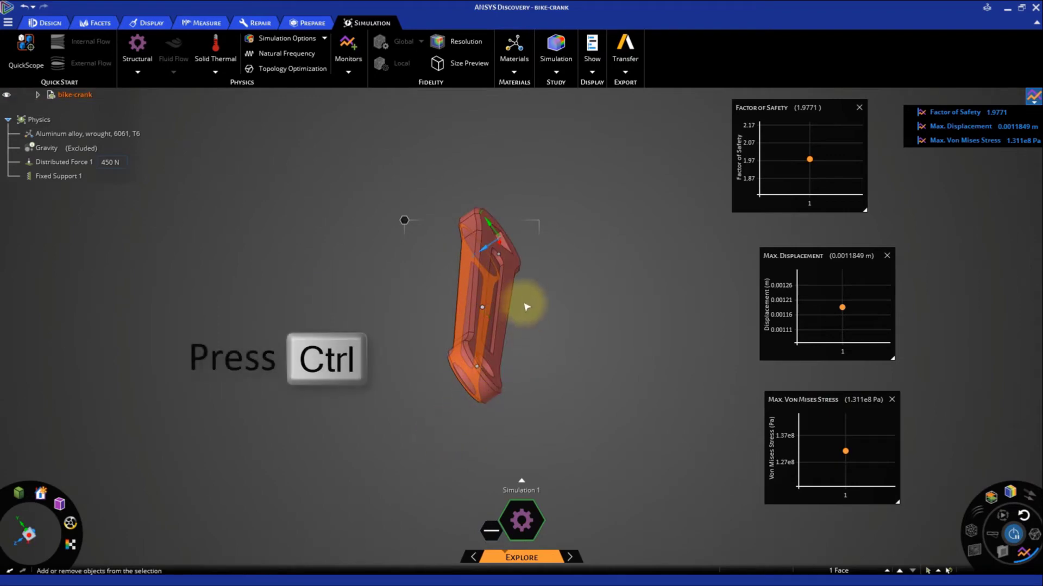
left_click(511, 281, "ctrl")
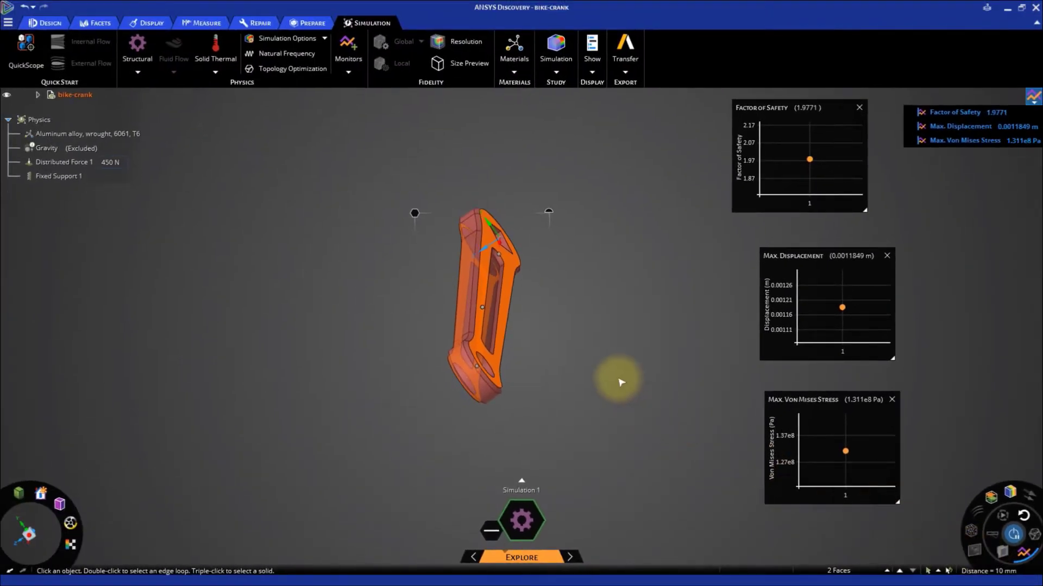
left_click(614, 377)
middle_click_drag(606, 377, 700, 366)
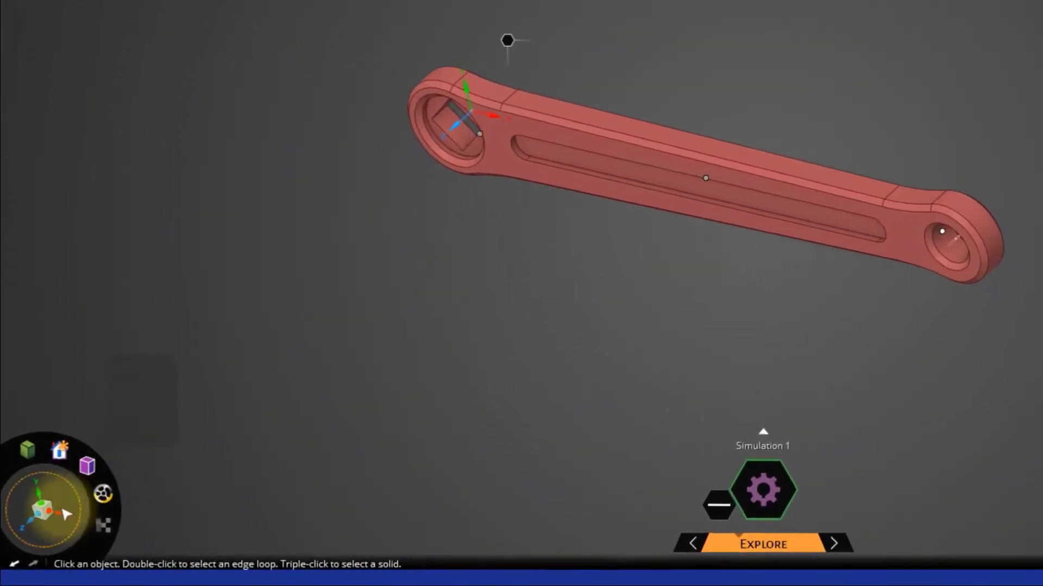
In a side view along the X axis, move all faces on one side of the crank inward by 2 mm to thin it
left_click(61, 519)
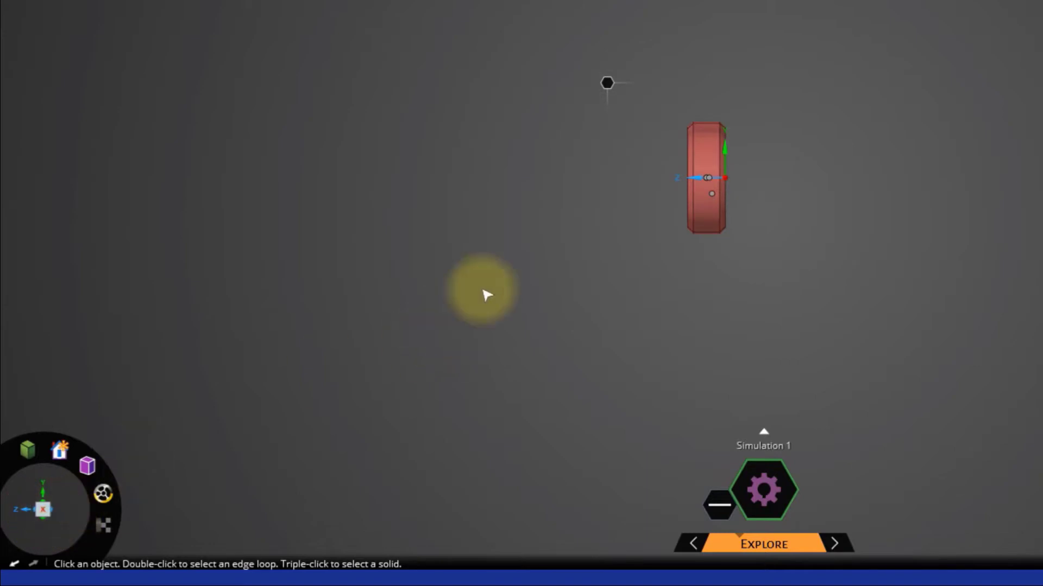
scroll(638, 186, "up", 5)
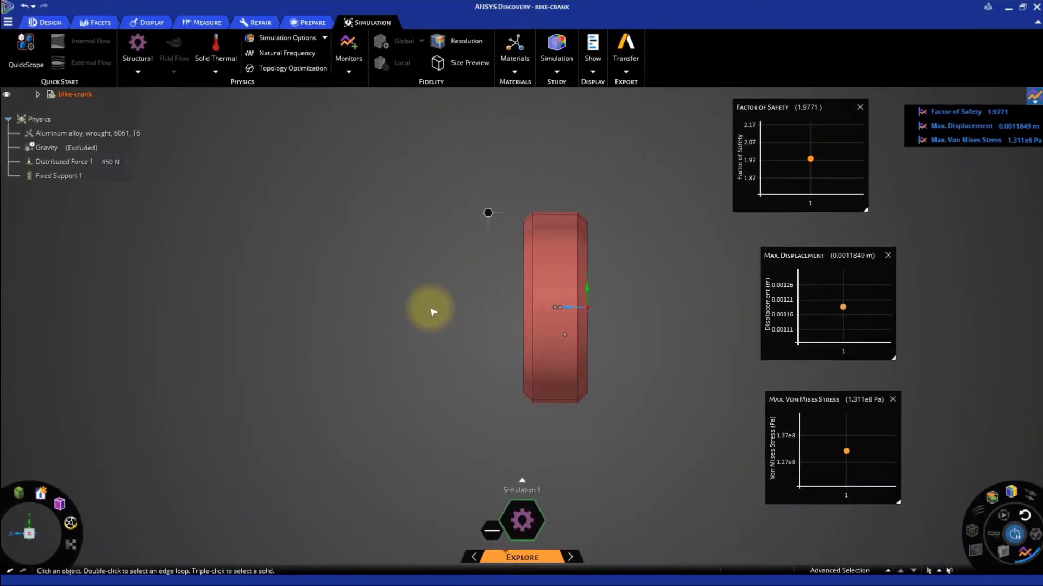
left_click(48, 23)
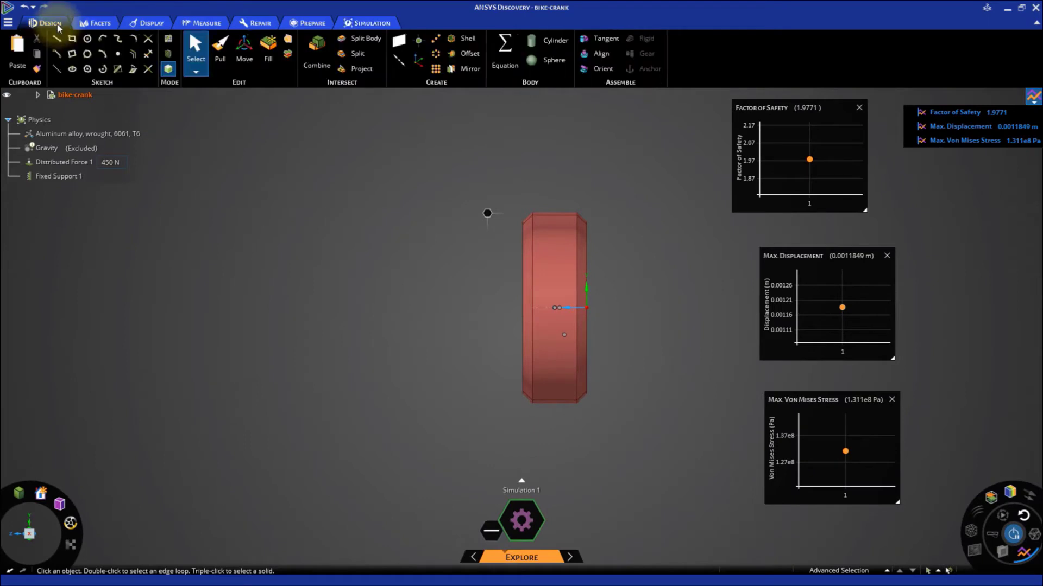
left_click(245, 55)
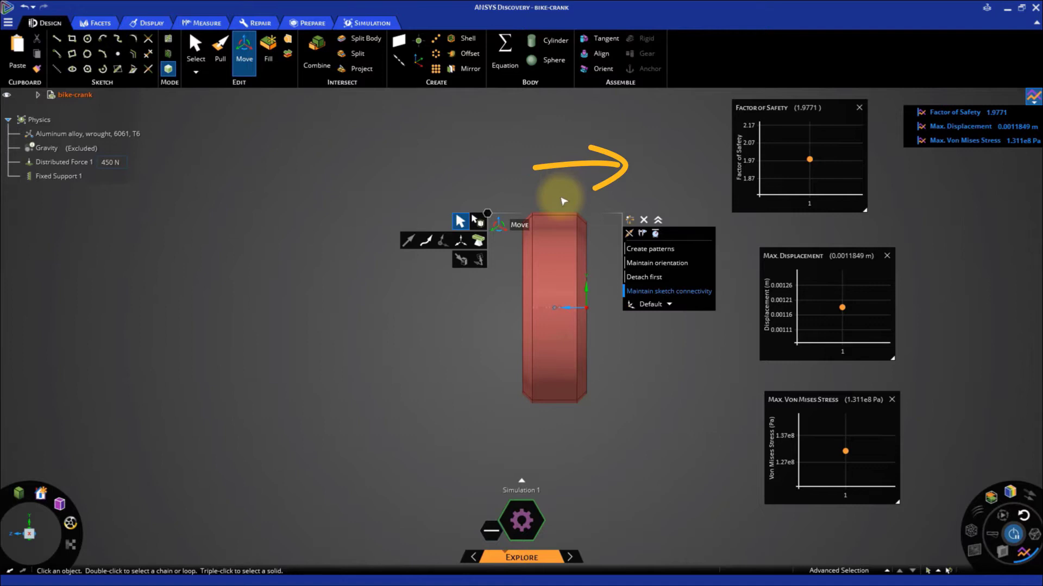
left_click_drag(588, 301, 612, 426)
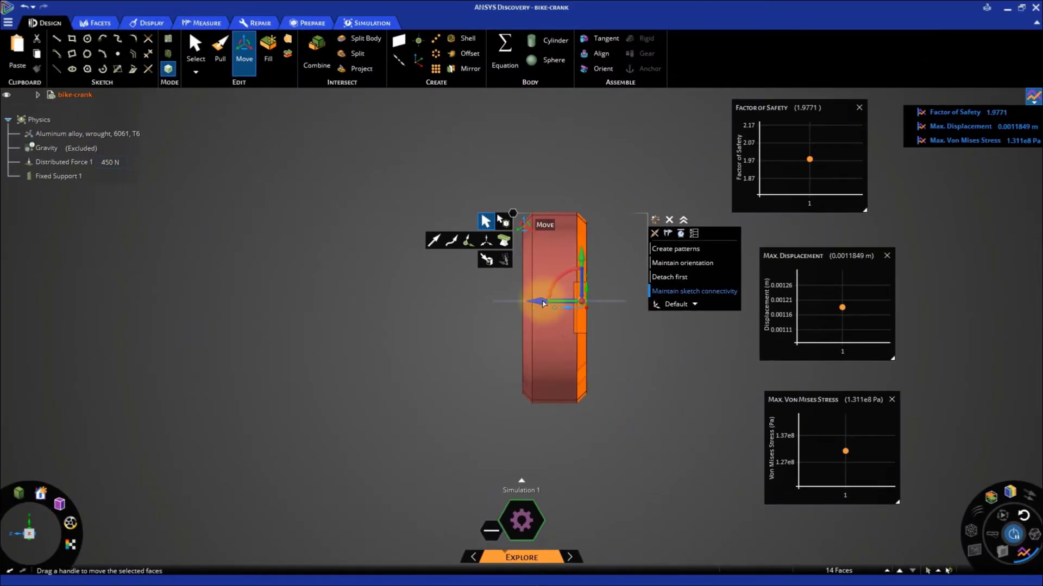
left_click_drag(543, 303, 533, 303)
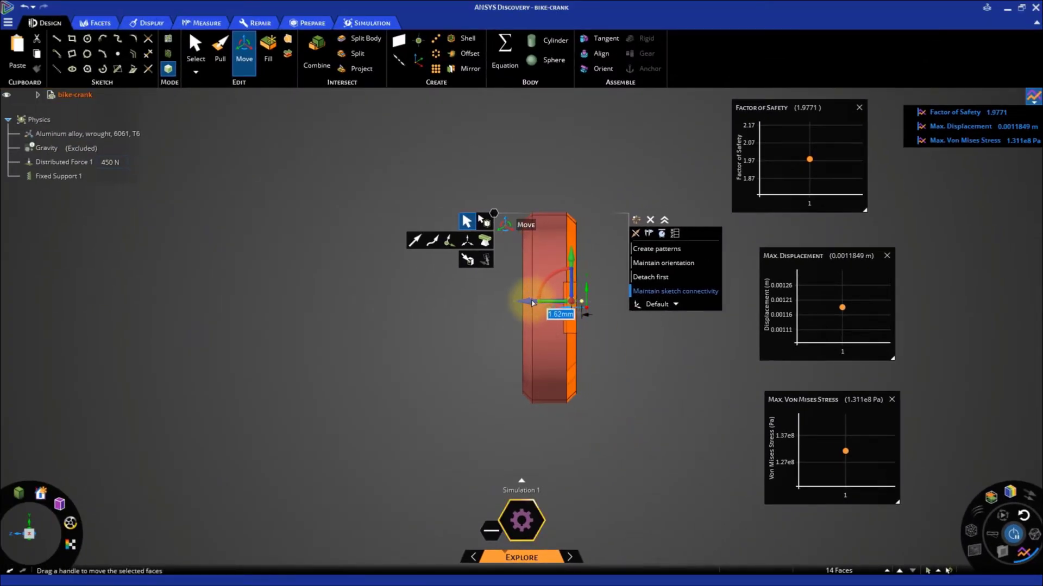
type("2")
key("Return")
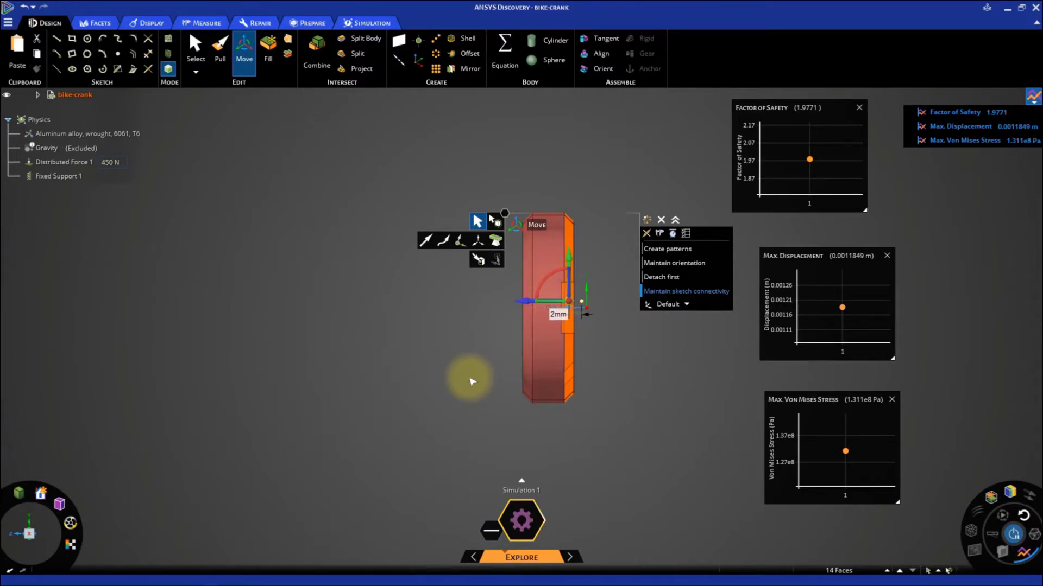
left_click(471, 380)
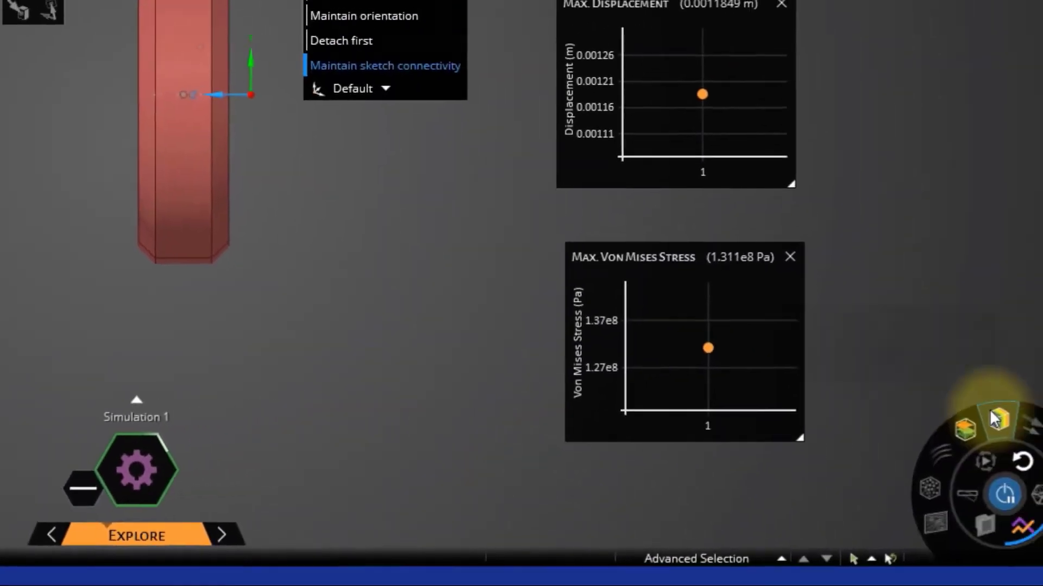
Display the Von Mises stress contours on the thinned crank, leave the Move tool and examine the stress distribution and monitor charts
left_click(954, 429)
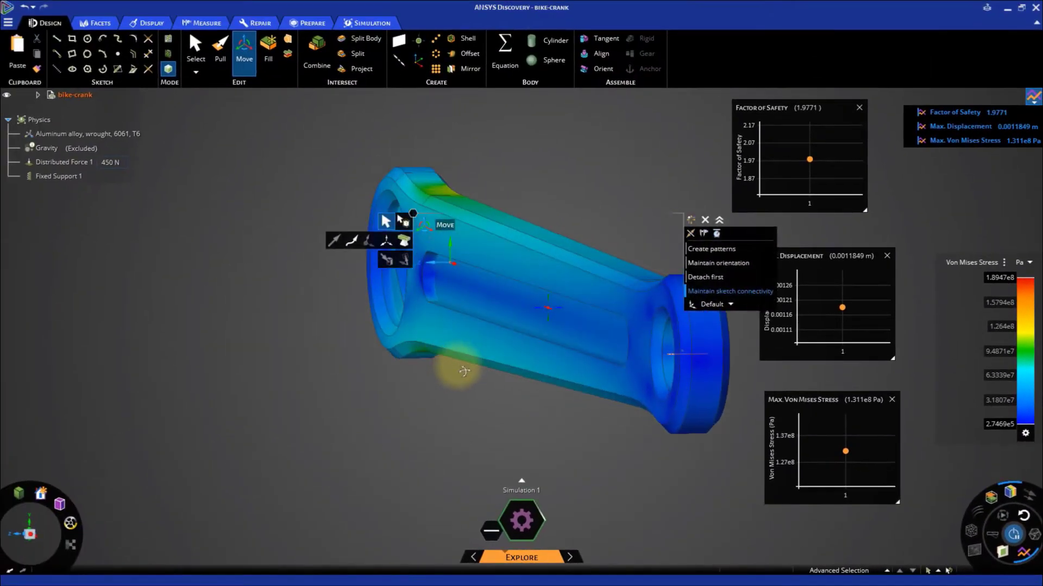
left_click_drag(464, 372, 408, 373)
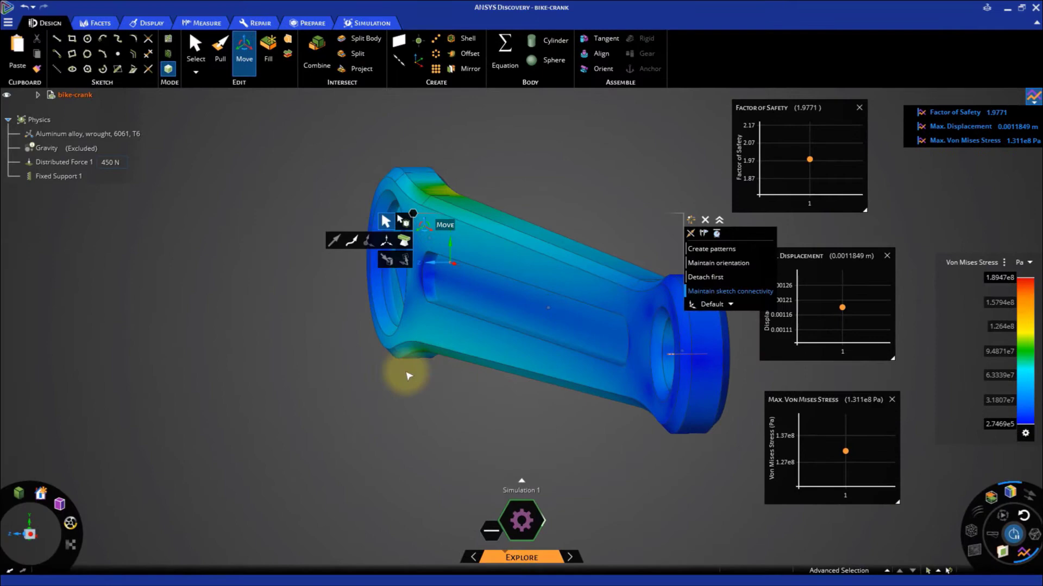
key("s")
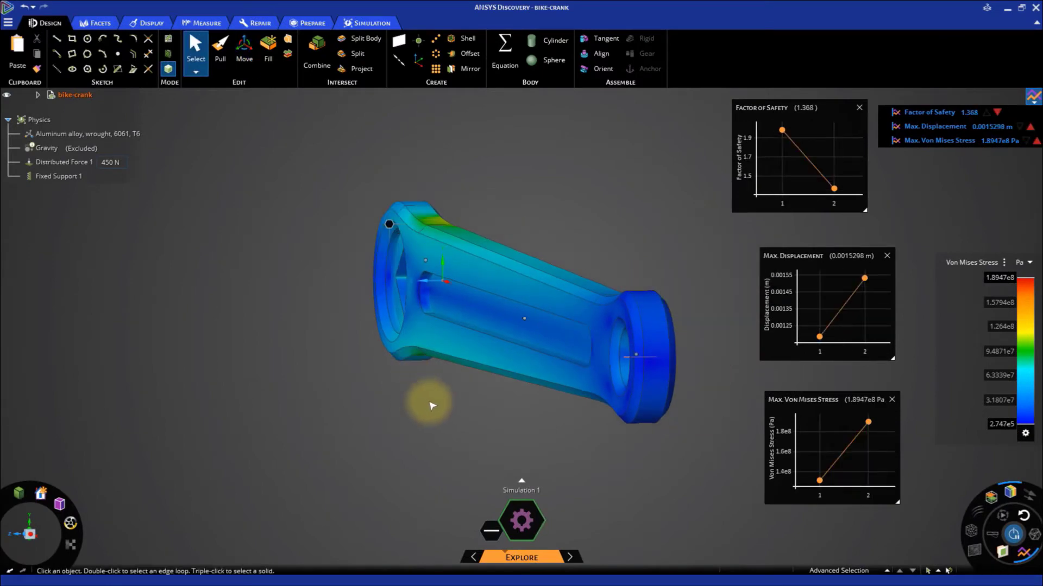
middle_click_drag(454, 419, 460, 380)
scroll(426, 410, "down", 3)
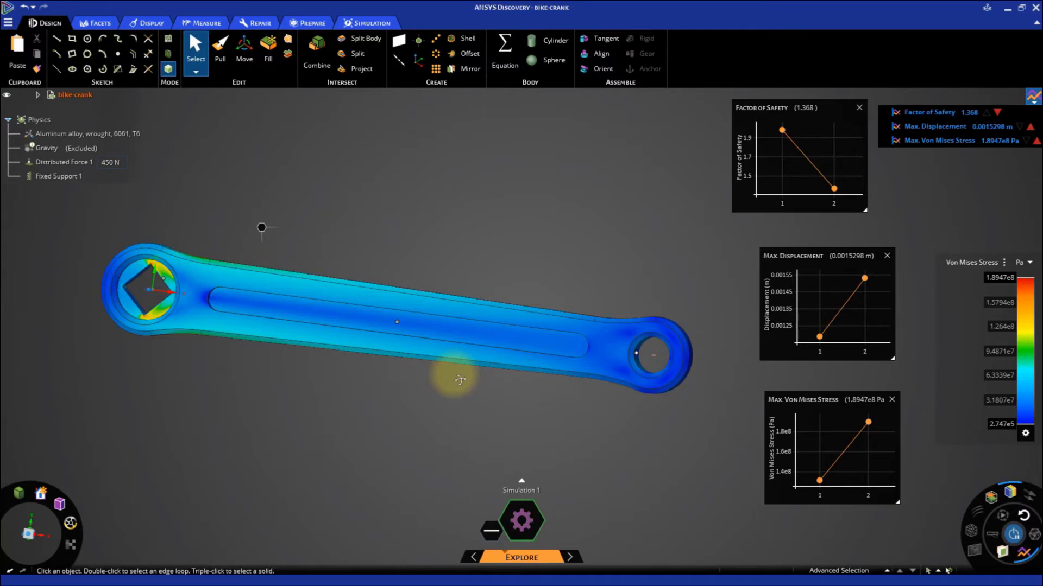
middle_click_drag(460, 380, 408, 391)
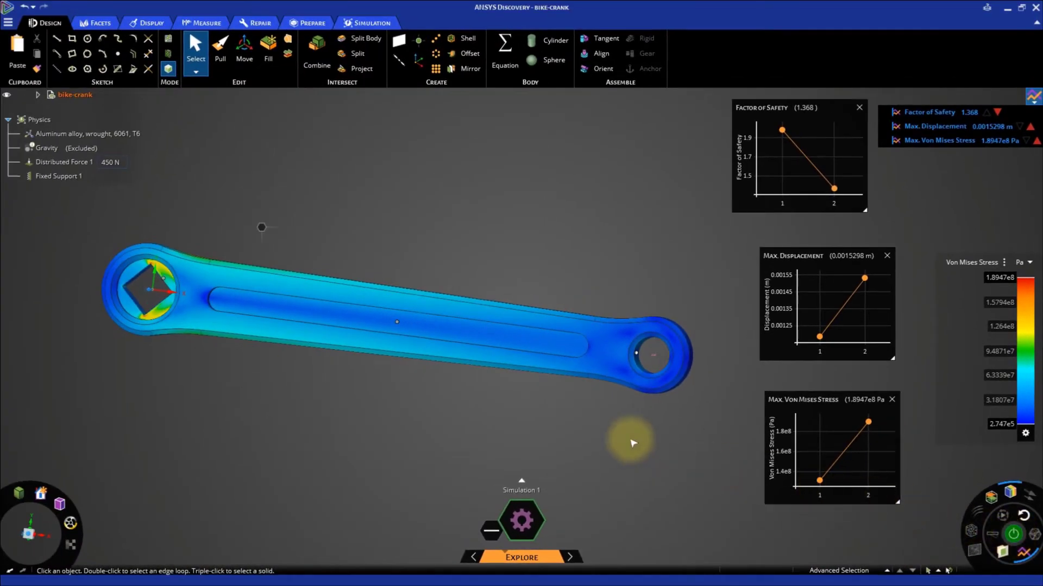
Undo the 2 mm face move on the crank and leave the Move tool
key("ctrl+z")
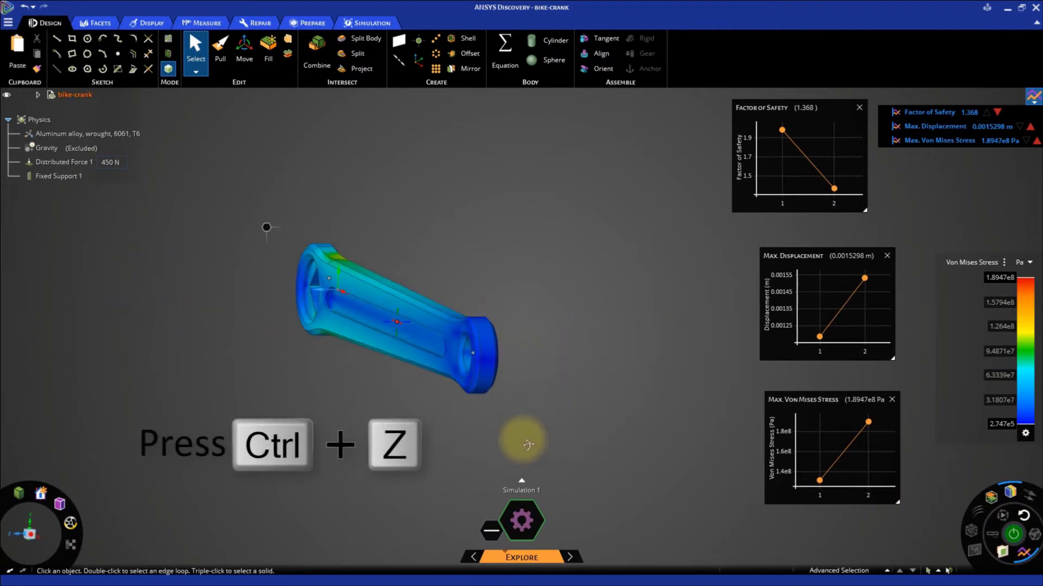
key("ctrl")
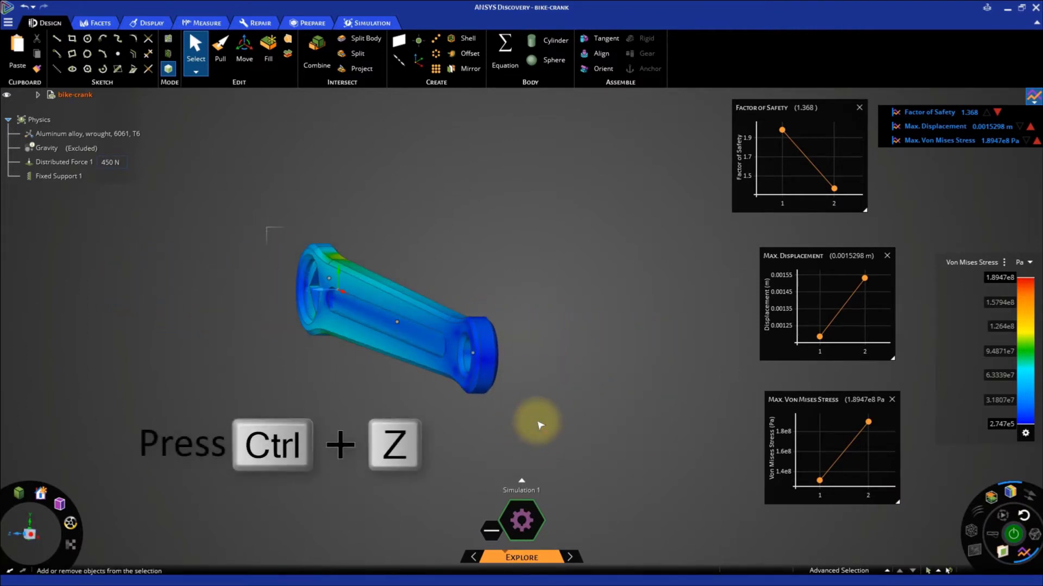
key("ctrl+z")
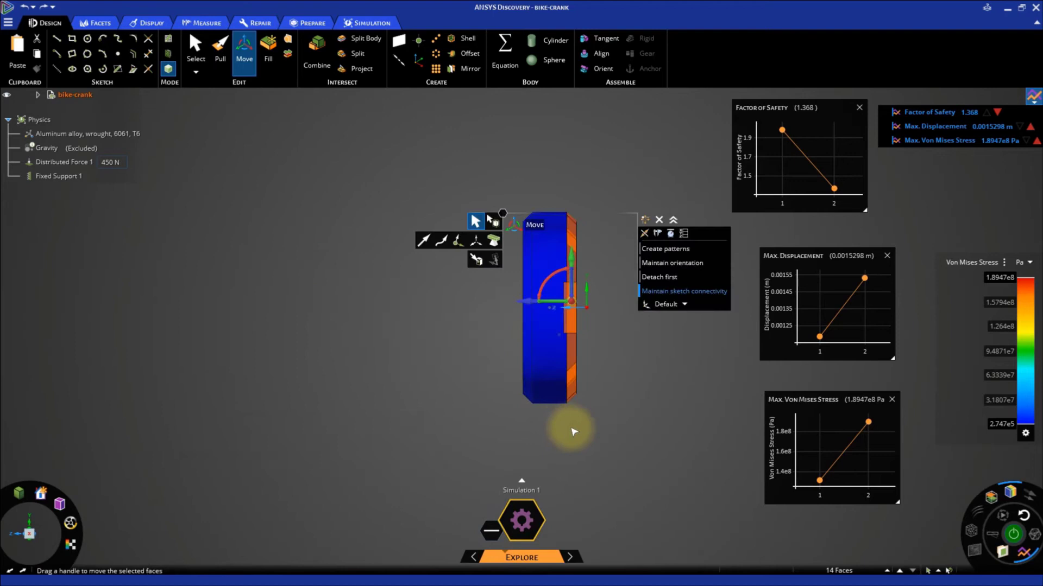
left_click(573, 431)
key("Escape")
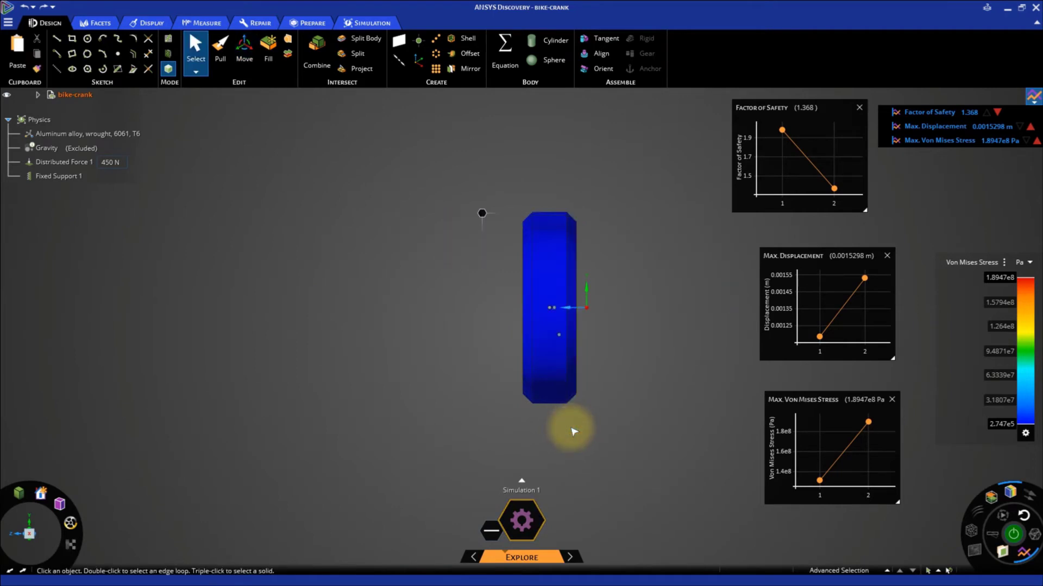
Hide the stress contours and pull the floor face of the long pocket through the crank to form an open slot
middle_click_drag(573, 432, 468, 409)
left_click(1011, 493)
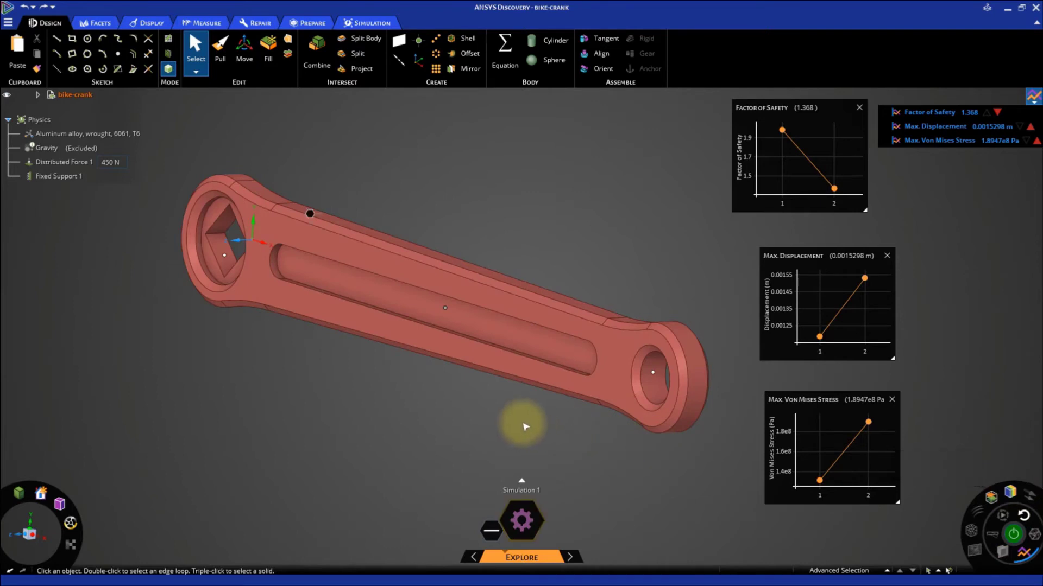
left_click(530, 338)
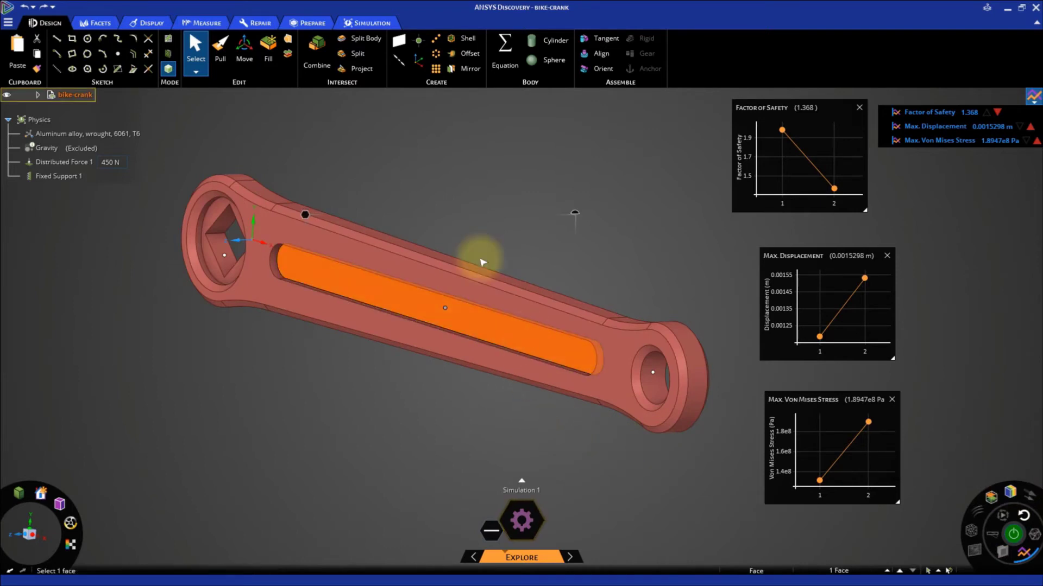
left_click(221, 58)
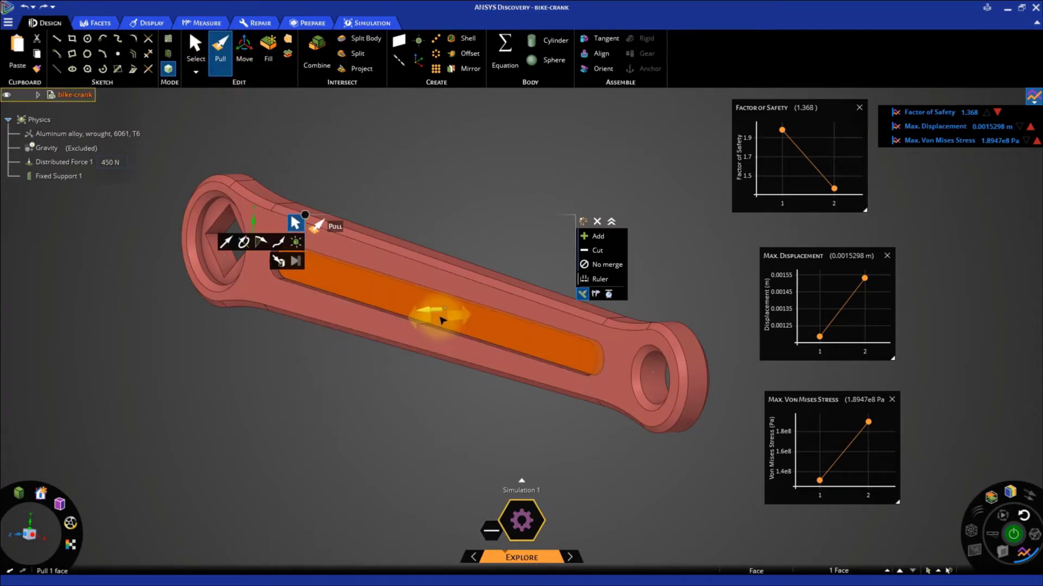
key("Escape")
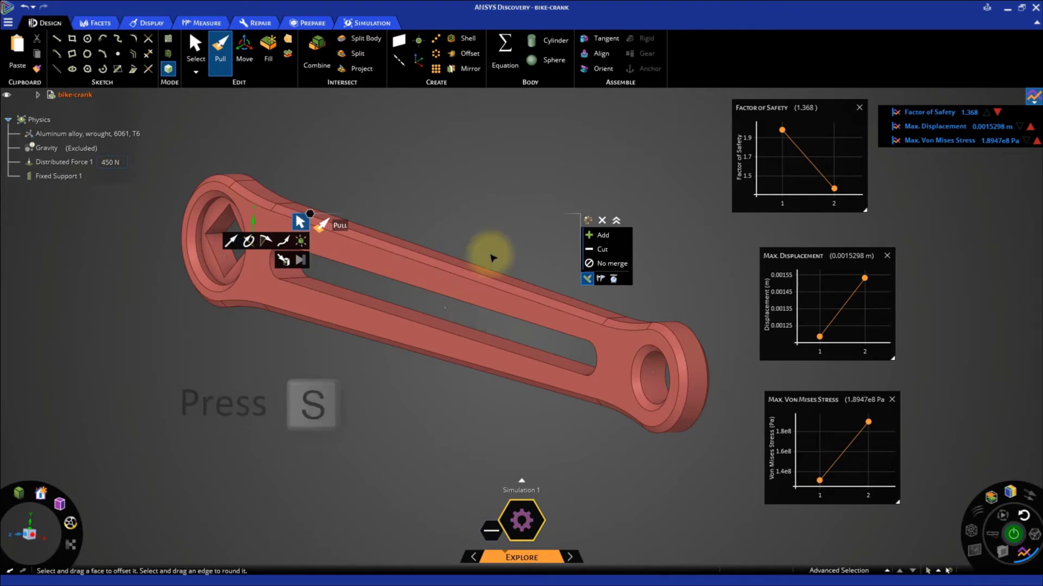
key("s")
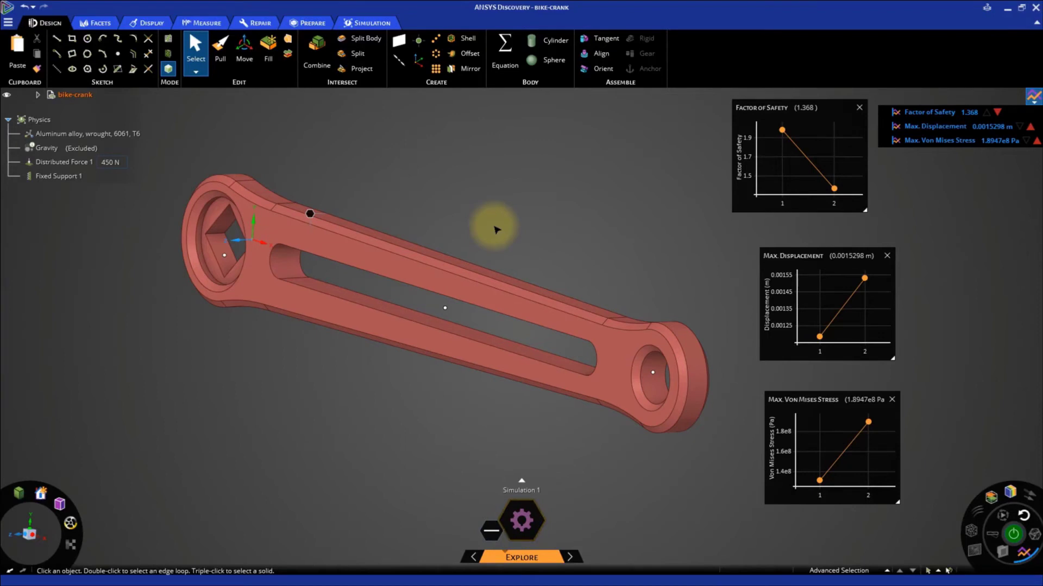
Solve the simulation for the slotted crank, and undo the pull that opened the pocket
left_click(1013, 534)
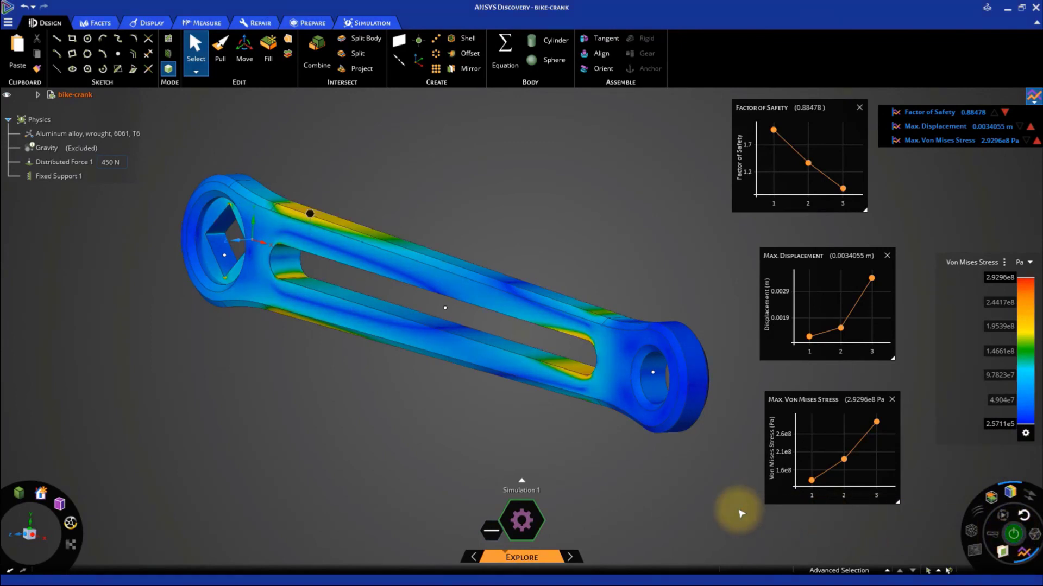
key("ctrl+z")
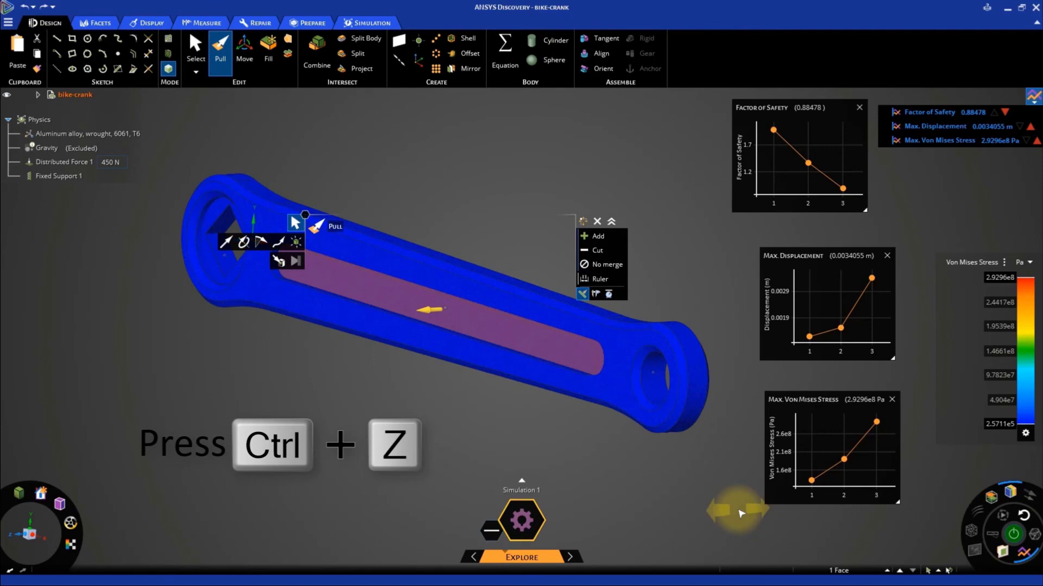
key("Escape")
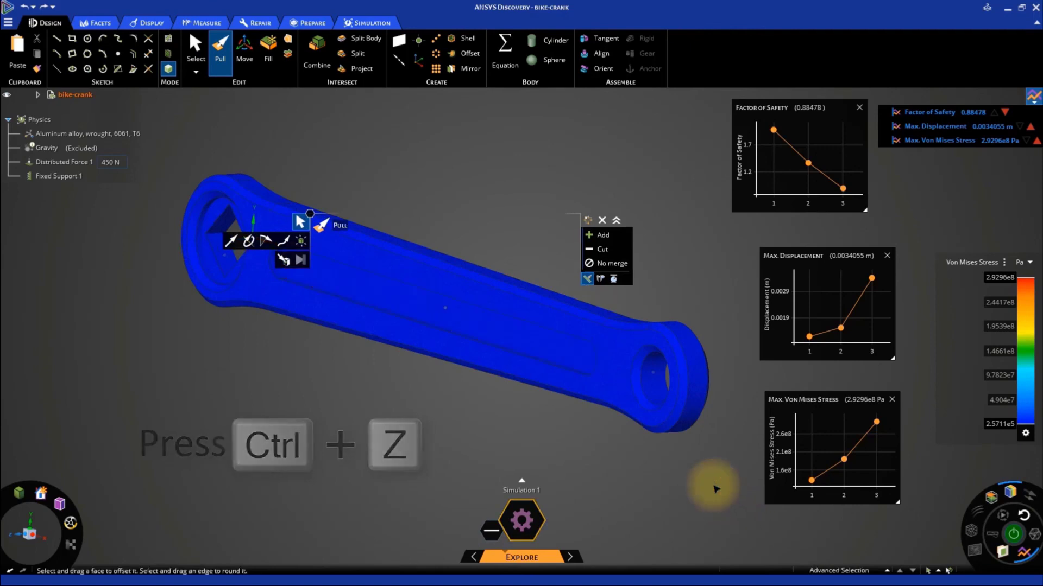